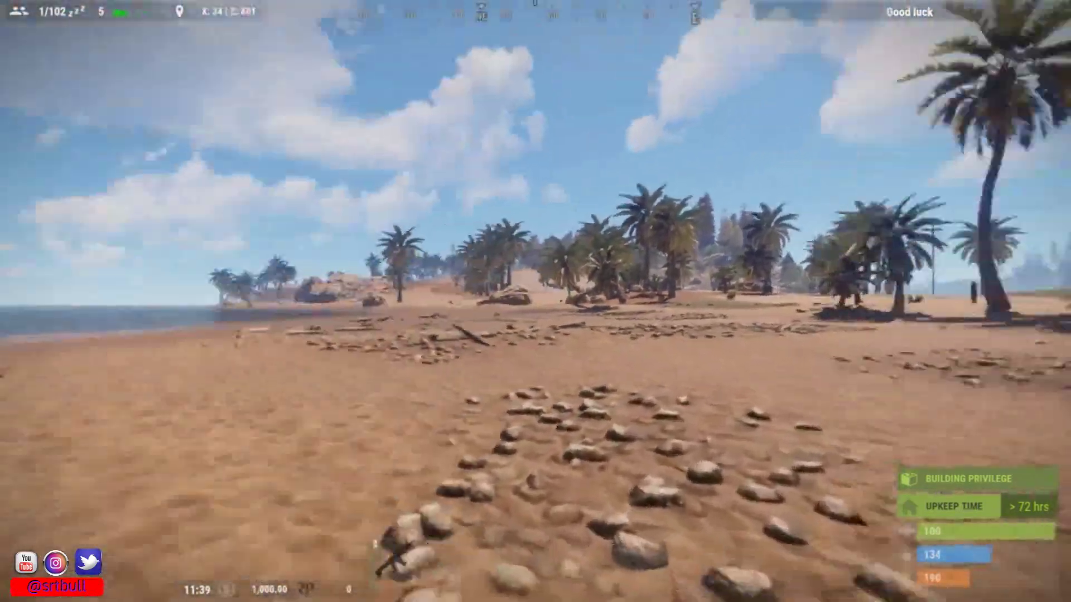
- Send /shop in Rust's chat to open the GUI shop window
{"action": "type", "text": "t/shop"}
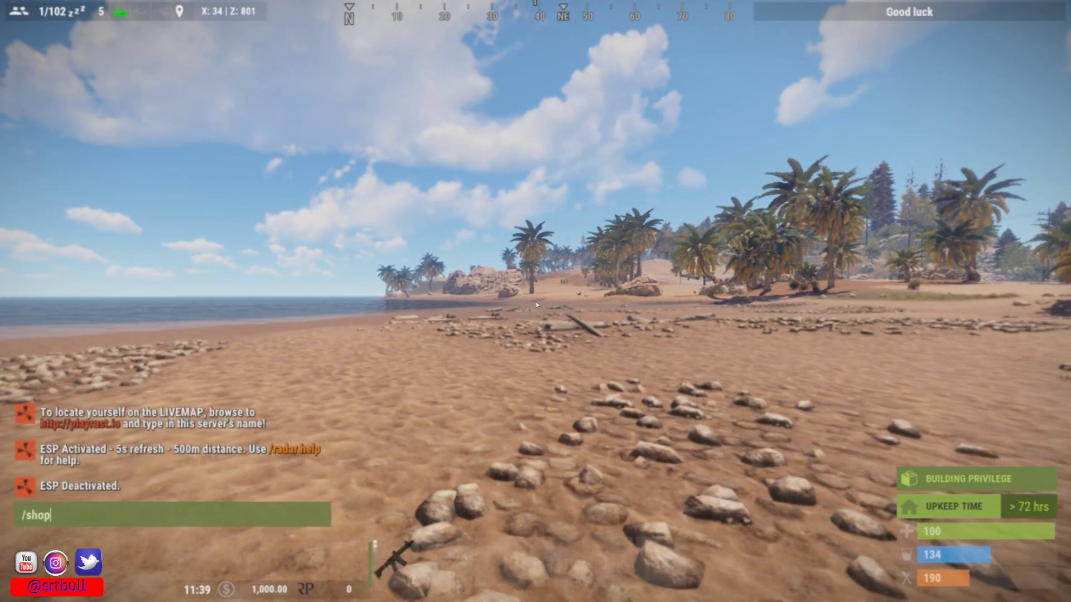
{"action": "key", "text": "Return"}
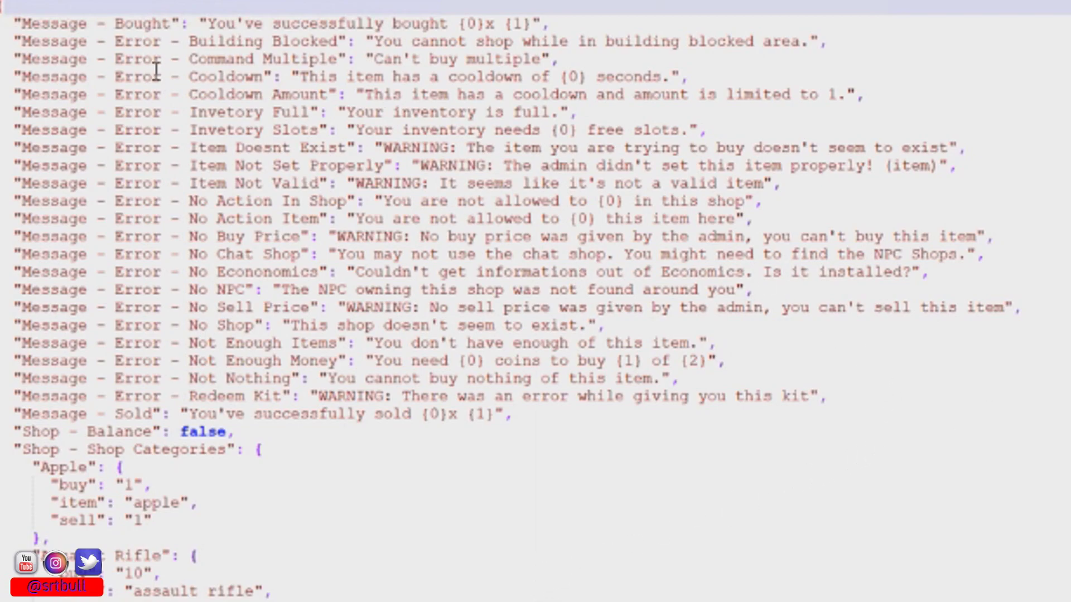
{"action": "left_click_drag", "start_coordinate": [15, 23], "coordinate": [764, 409]}
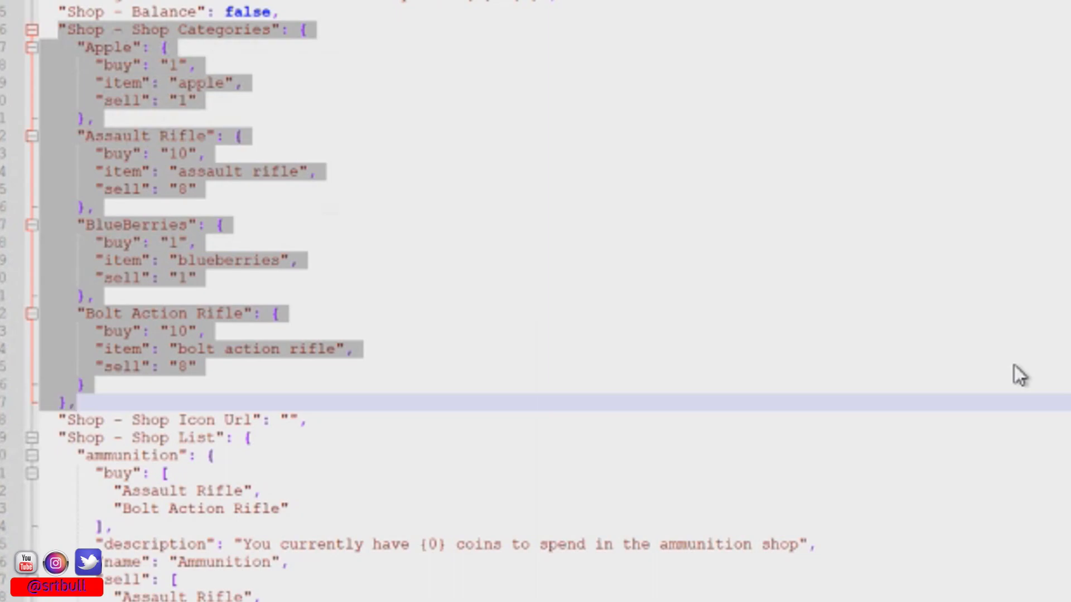
{"action": "left_click", "coordinate": [771, 167]}
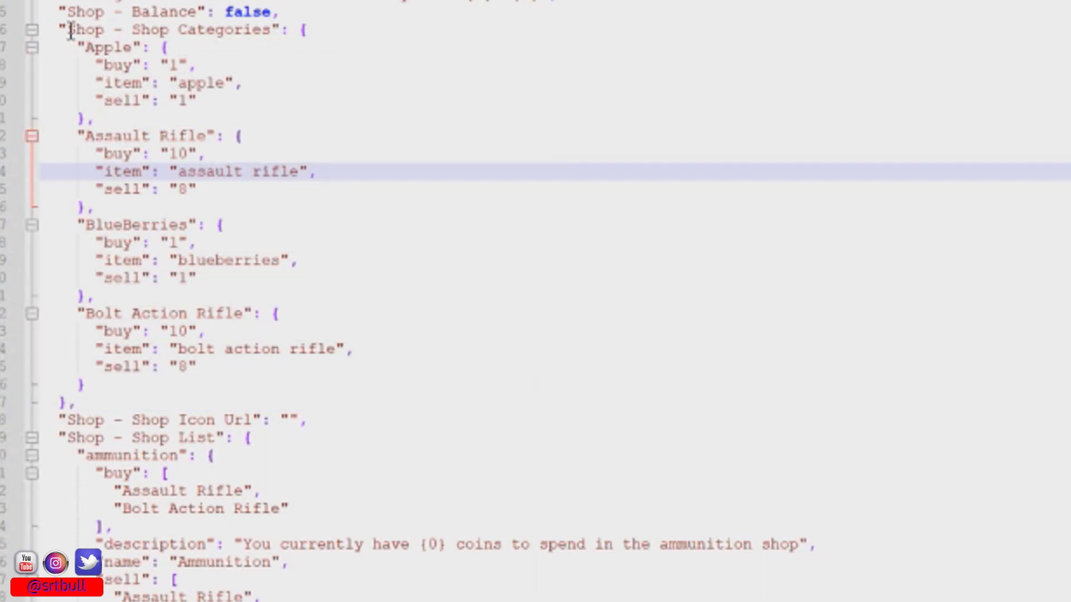
{"action": "left_click_drag", "start_coordinate": [78, 48], "coordinate": [203, 106]}
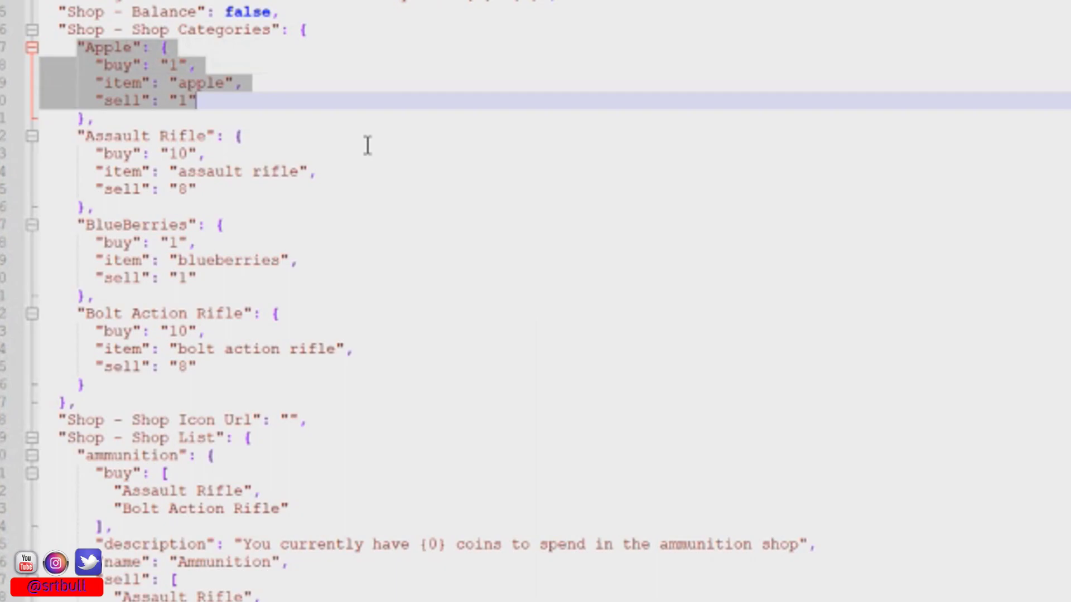
{"action": "left_click_drag", "start_coordinate": [85, 136], "coordinate": [218, 190]}
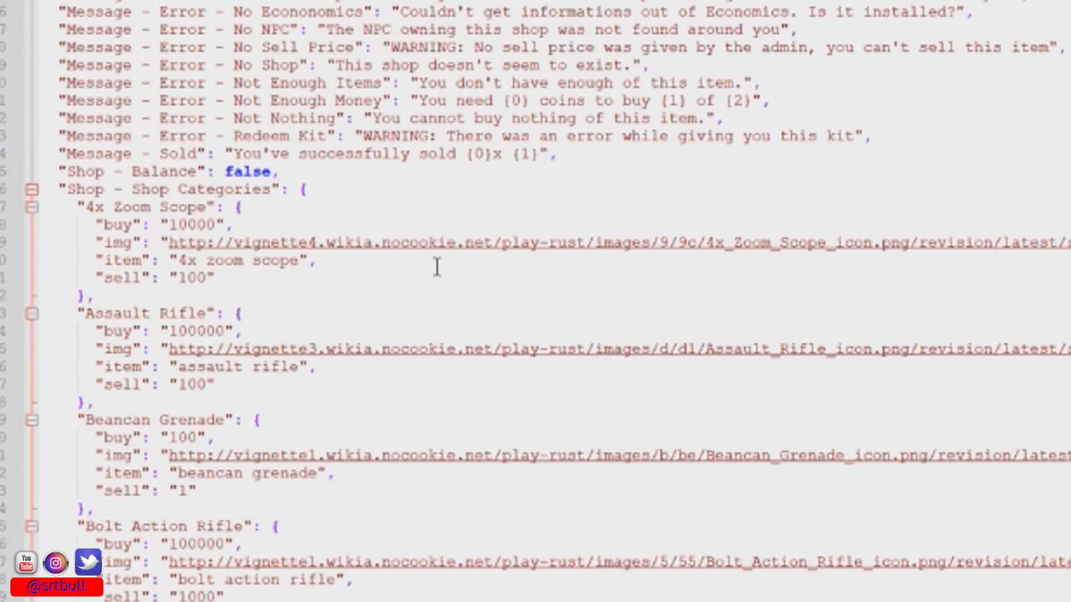
{"action": "left_click", "coordinate": [690, 390]}
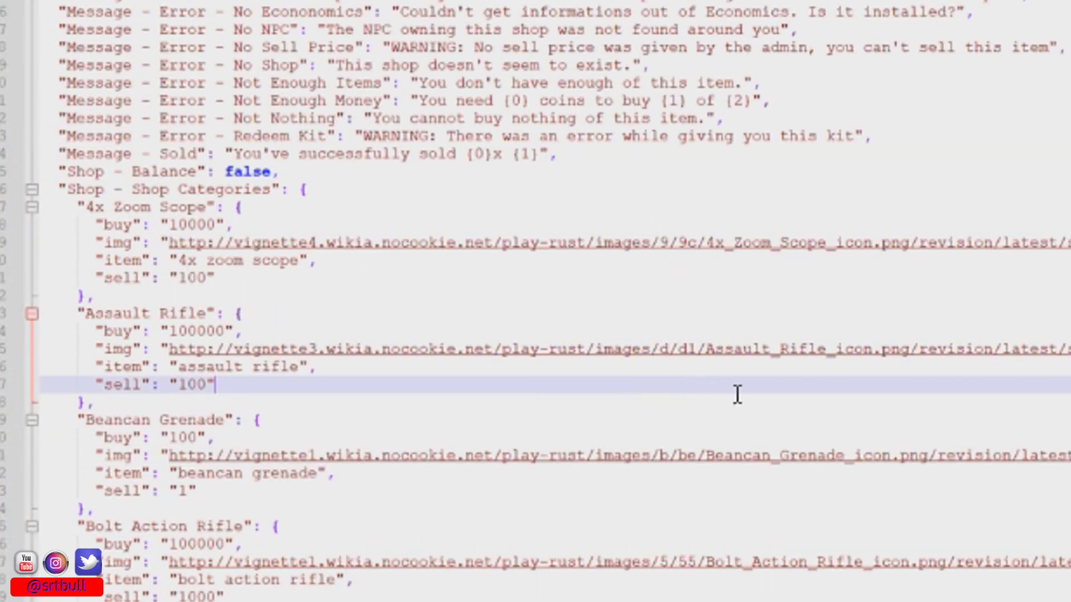
{"action": "scroll", "coordinate": [775, 399], "scroll_direction": "down", "scroll_amount": 4}
{"action": "scroll", "coordinate": [776, 398], "scroll_direction": "down", "scroll_amount": 10}
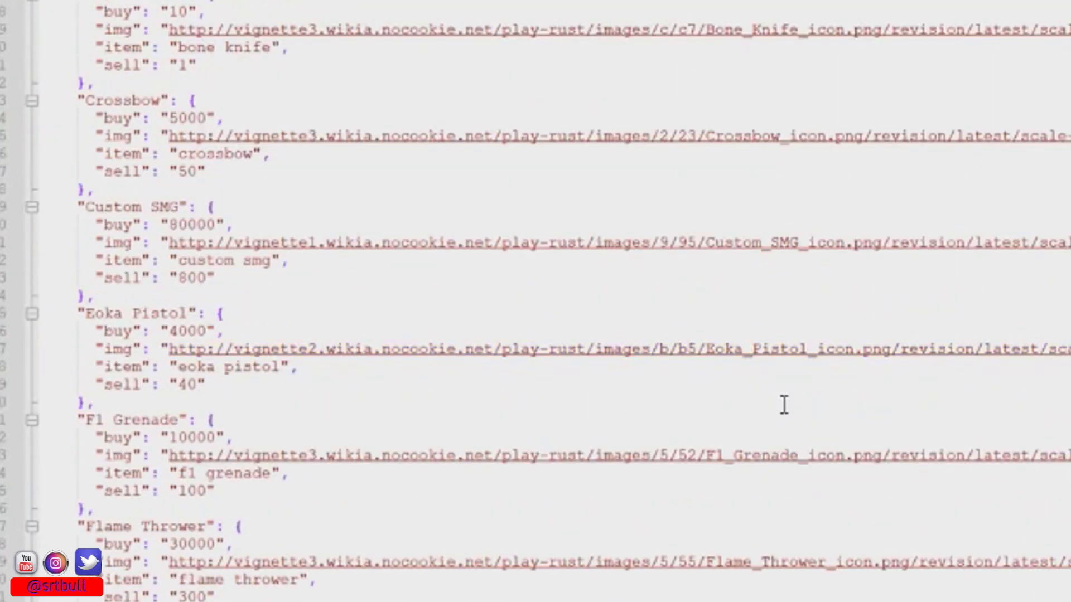
{"action": "scroll", "coordinate": [790, 402], "scroll_direction": "up", "scroll_amount": 4}
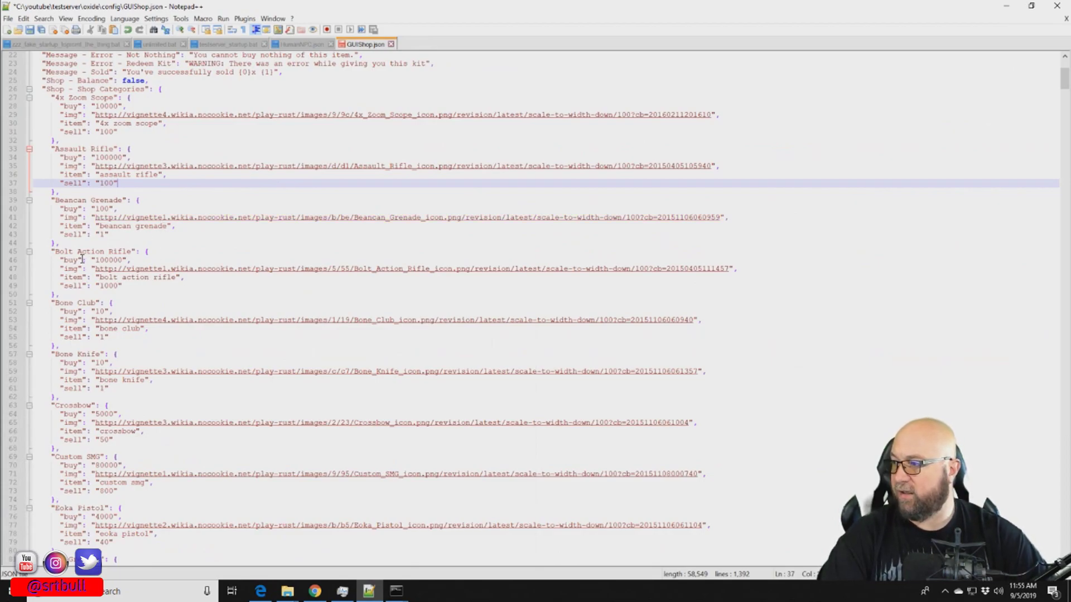
{"action": "scroll", "coordinate": [210, 343], "scroll_direction": "down", "scroll_amount": 20}
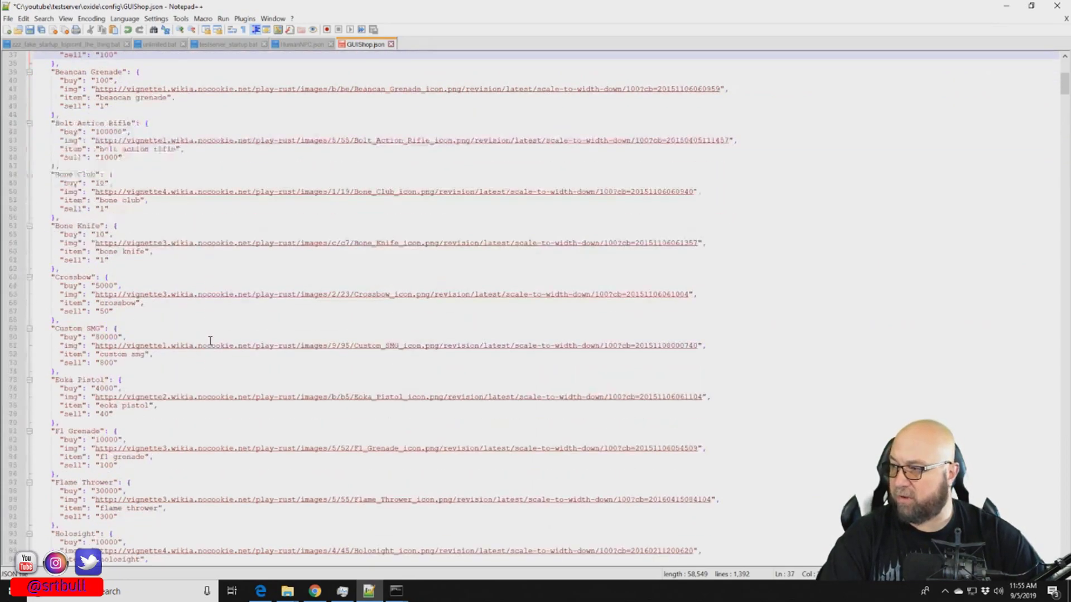
{"action": "scroll", "coordinate": [210, 349], "scroll_direction": "down", "scroll_amount": 20}
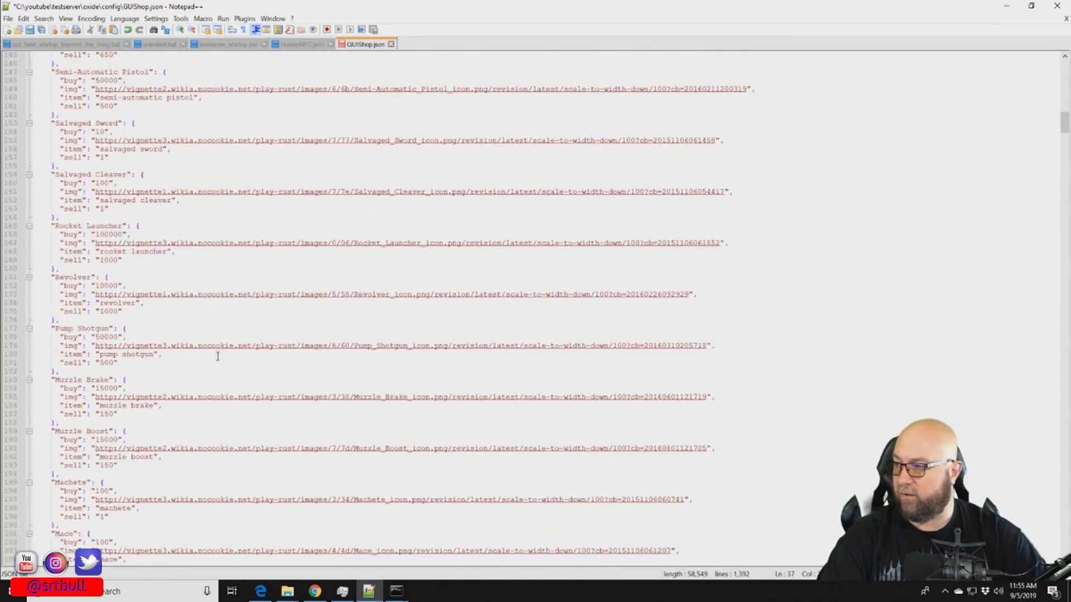
{"action": "scroll", "coordinate": [246, 402], "scroll_direction": "down", "scroll_amount": 20}
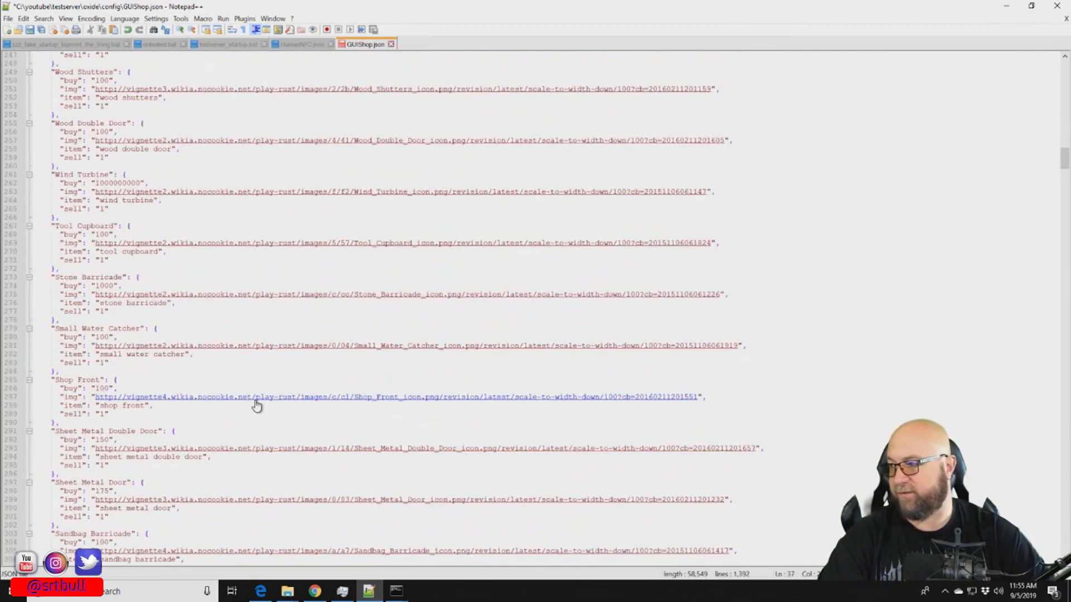
{"action": "scroll", "coordinate": [256, 406], "scroll_direction": "down", "scroll_amount": 7}
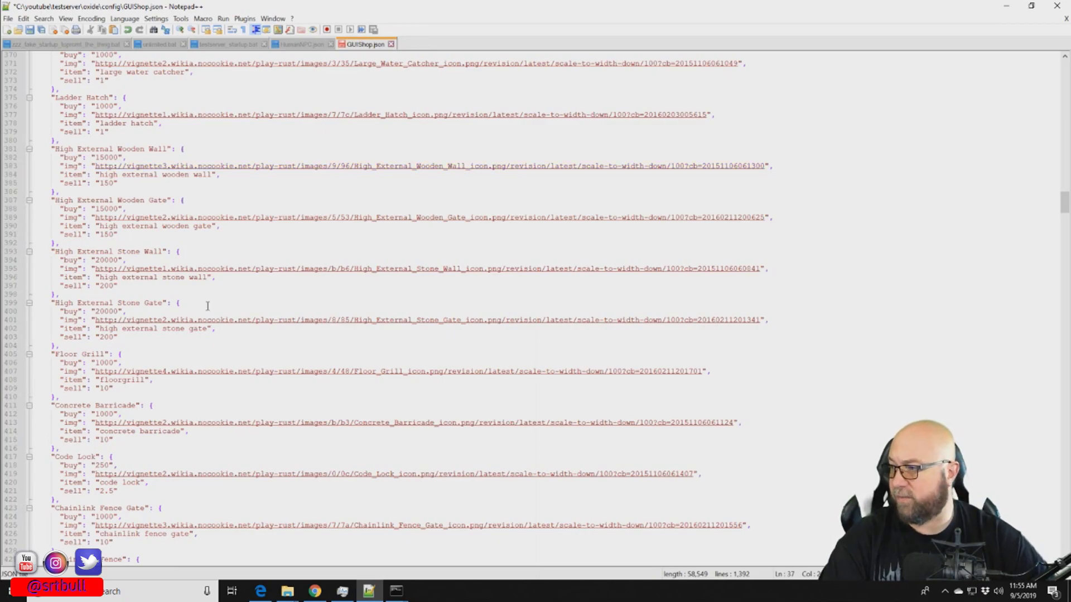
{"action": "scroll", "coordinate": [208, 308], "scroll_direction": "down", "scroll_amount": 20}
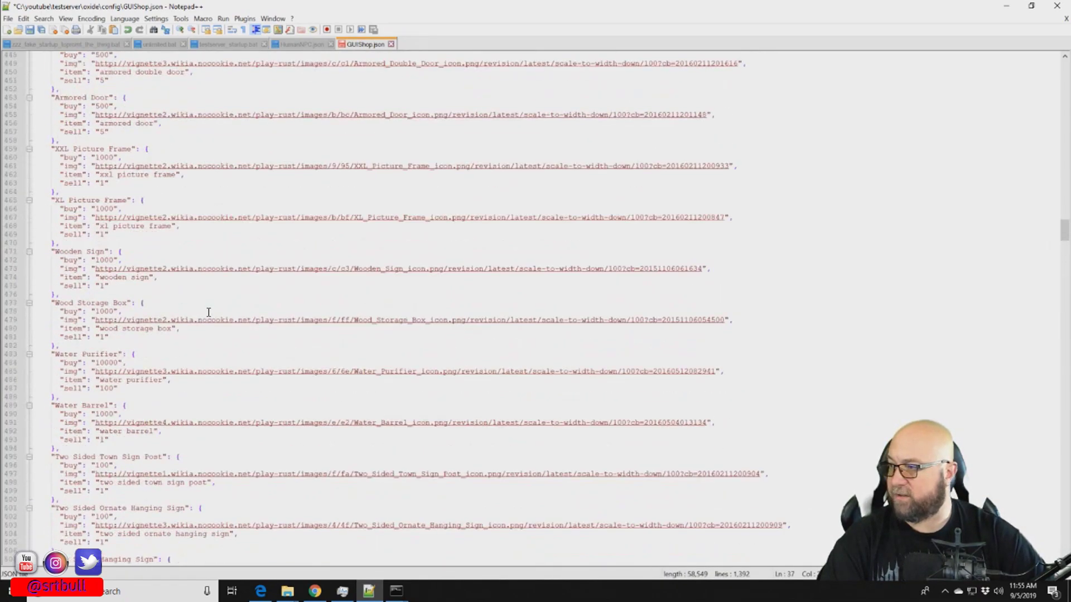
{"action": "scroll", "coordinate": [208, 313], "scroll_direction": "down", "scroll_amount": 20}
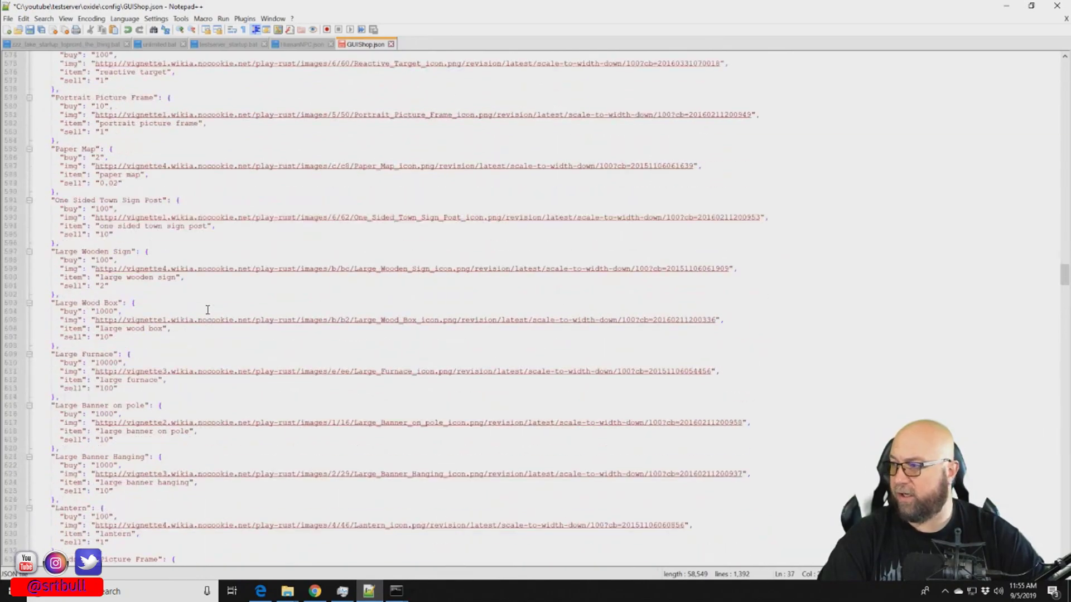
{"action": "scroll", "coordinate": [208, 310], "scroll_direction": "down", "scroll_amount": 20}
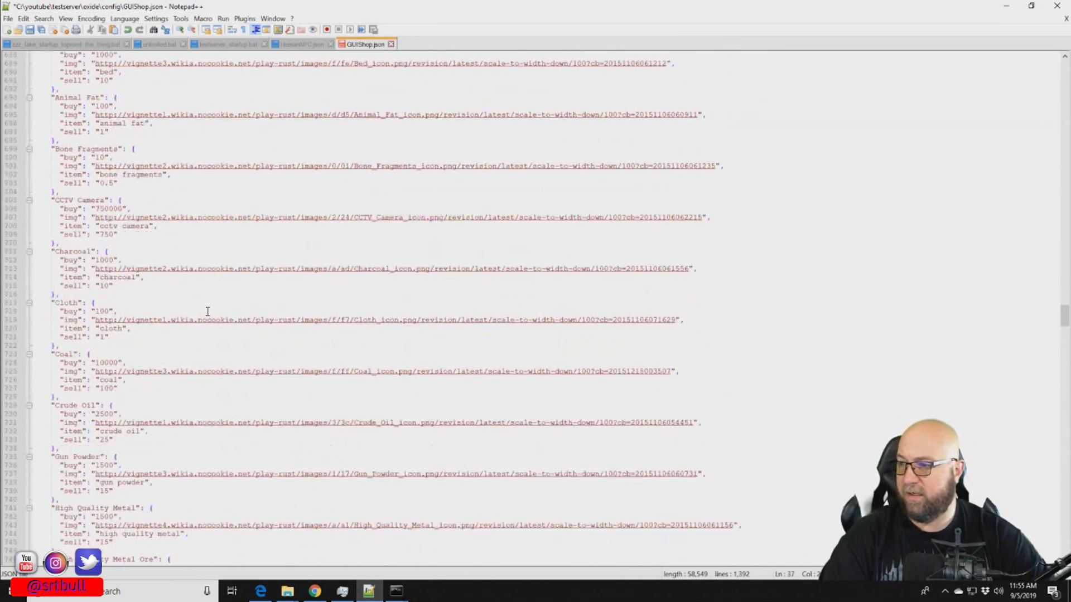
{"action": "scroll", "coordinate": [199, 376], "scroll_direction": "down", "scroll_amount": 20}
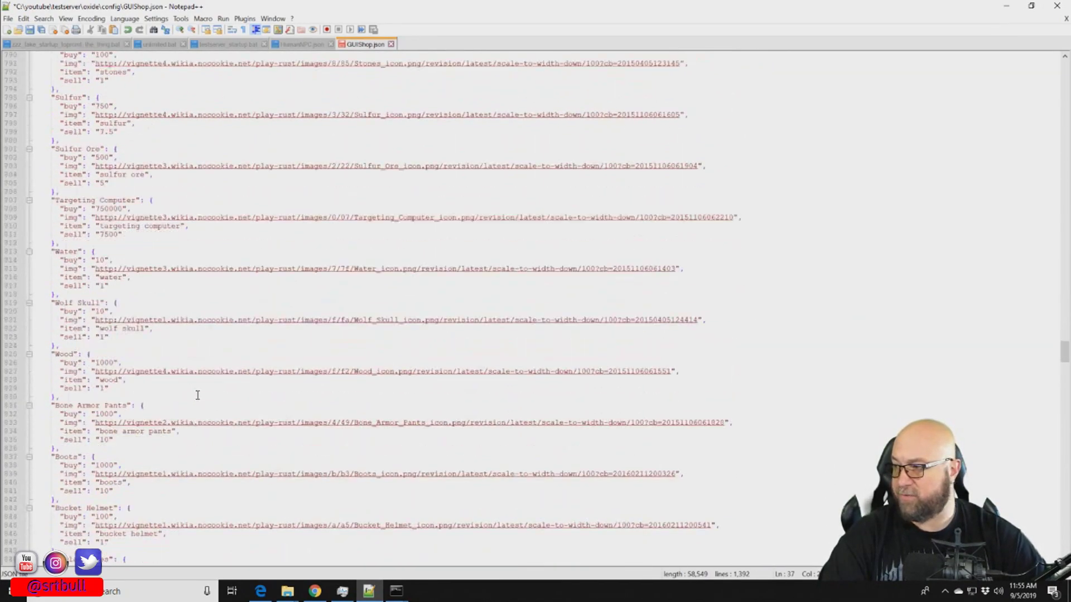
{"action": "scroll", "coordinate": [198, 395], "scroll_direction": "down", "scroll_amount": 20}
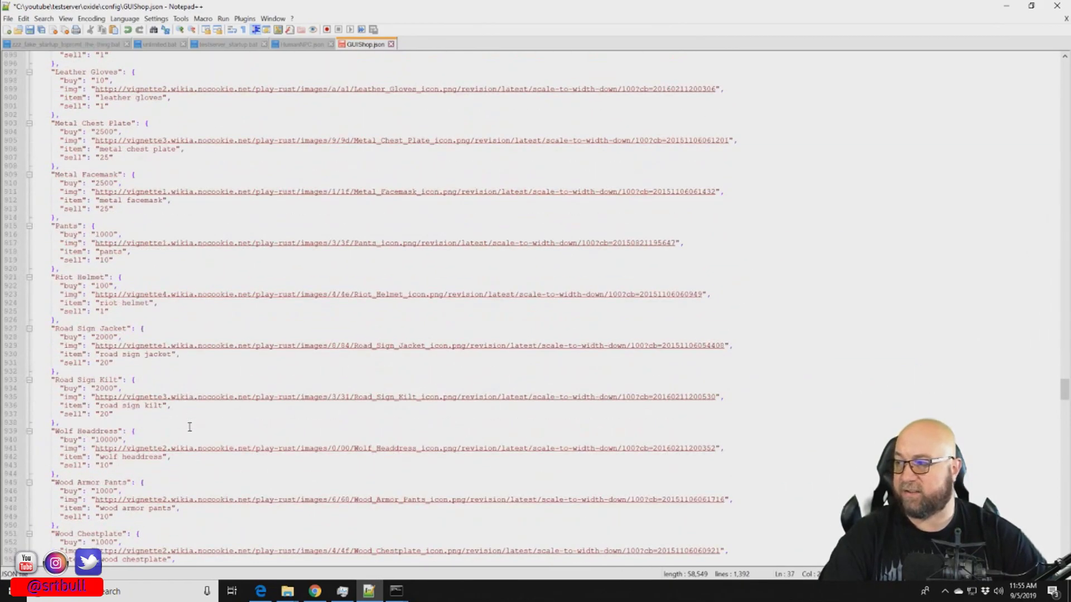
{"action": "scroll", "coordinate": [189, 427], "scroll_direction": "down", "scroll_amount": 17}
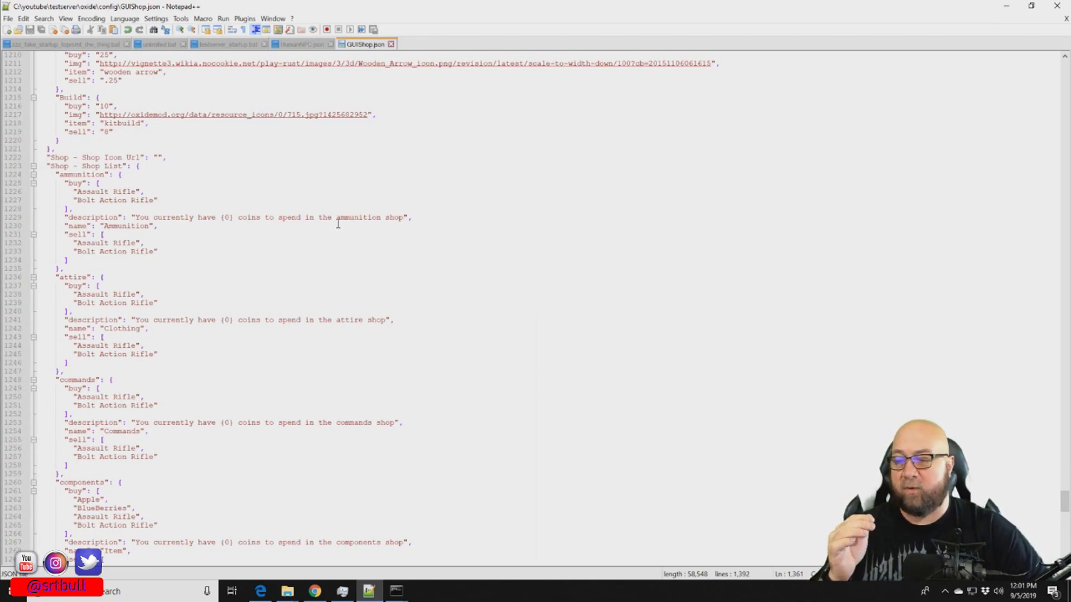
{"action": "scroll", "coordinate": [383, 266], "scroll_direction": "down", "scroll_amount": 1}
{"action": "scroll", "coordinate": [383, 267], "scroll_direction": "down", "scroll_amount": 1}
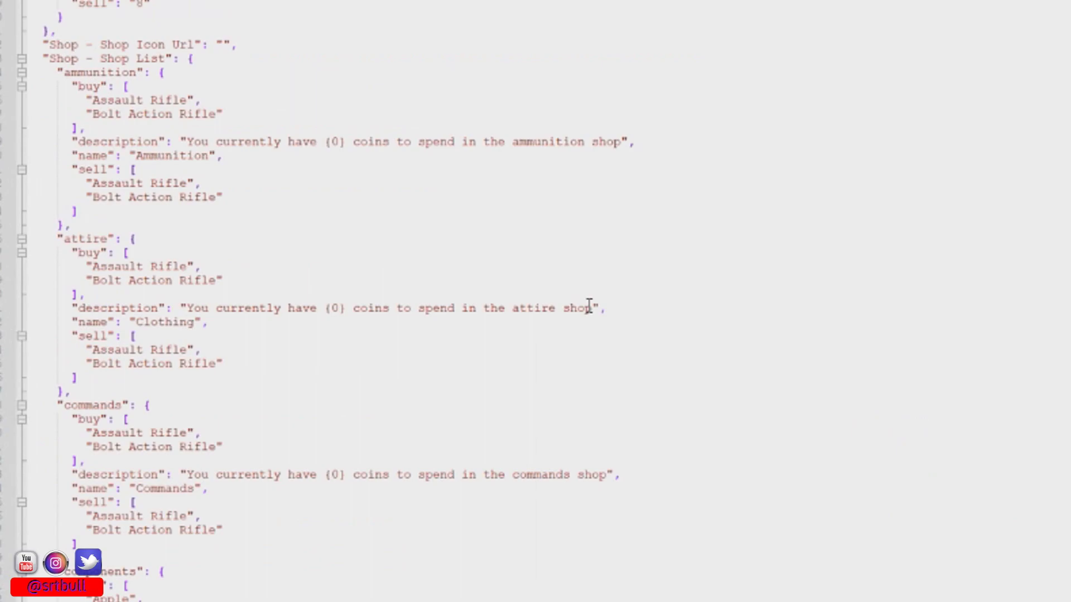
{"action": "scroll", "coordinate": [381, 261], "scroll_direction": "down", "scroll_amount": 1}
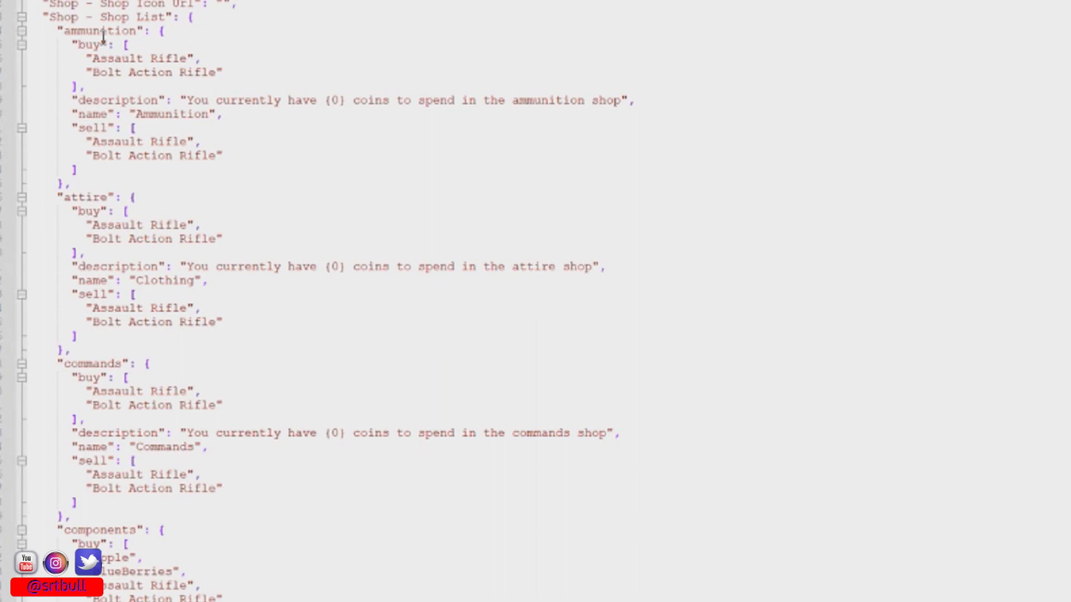
{"action": "double_click", "coordinate": [103, 32]}
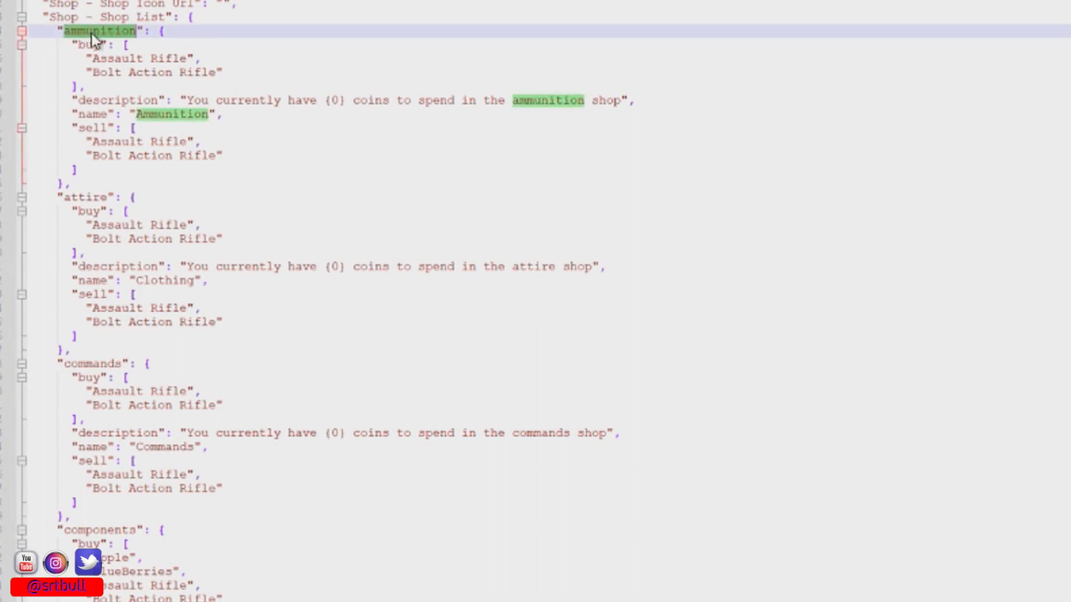
{"action": "double_click", "coordinate": [85, 199]}
{"action": "double_click", "coordinate": [86, 364]}
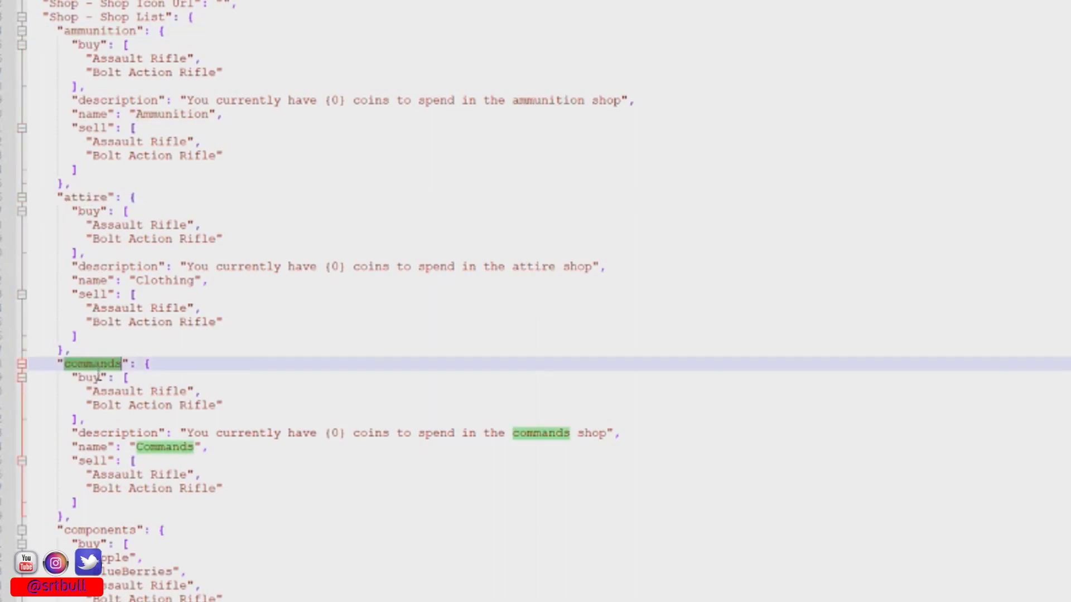
{"action": "double_click", "coordinate": [101, 531]}
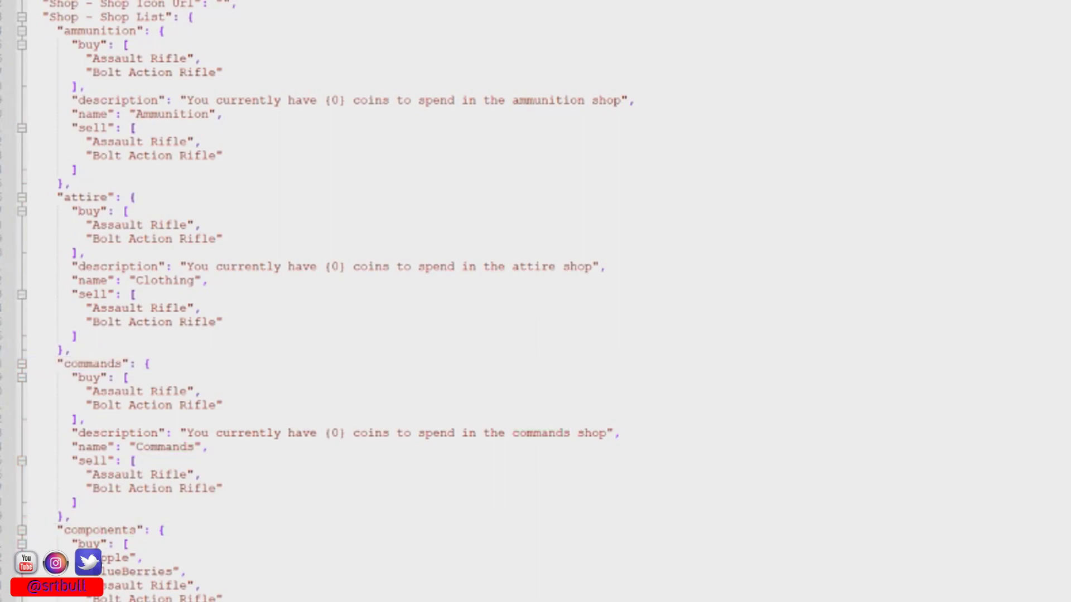
{"action": "scroll", "coordinate": [242, 493], "scroll_direction": "down", "scroll_amount": 20}
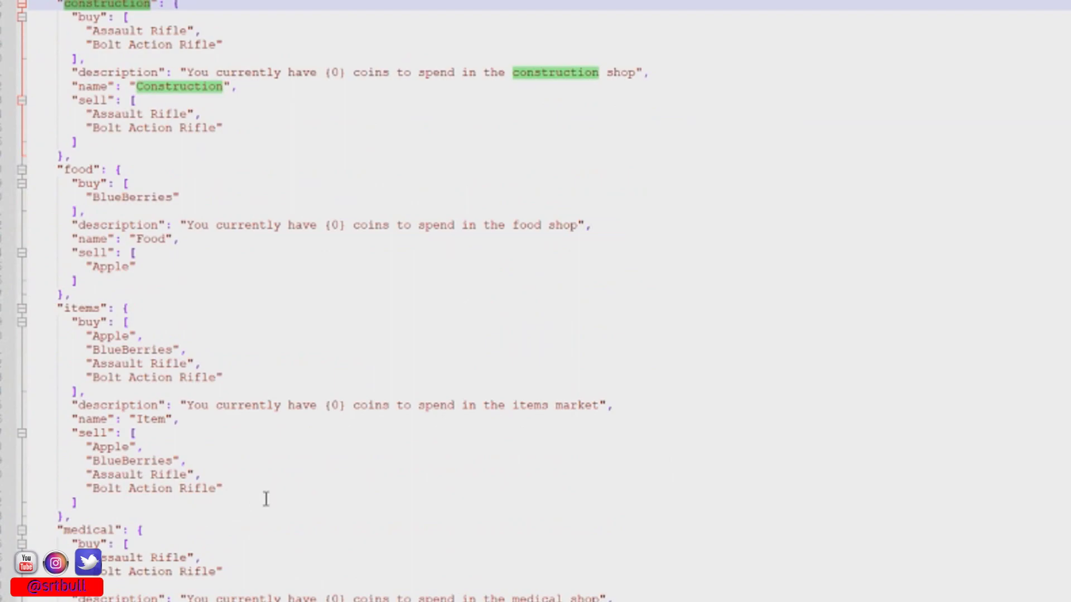
{"action": "scroll", "coordinate": [172, 598], "scroll_direction": "down", "scroll_amount": 20}
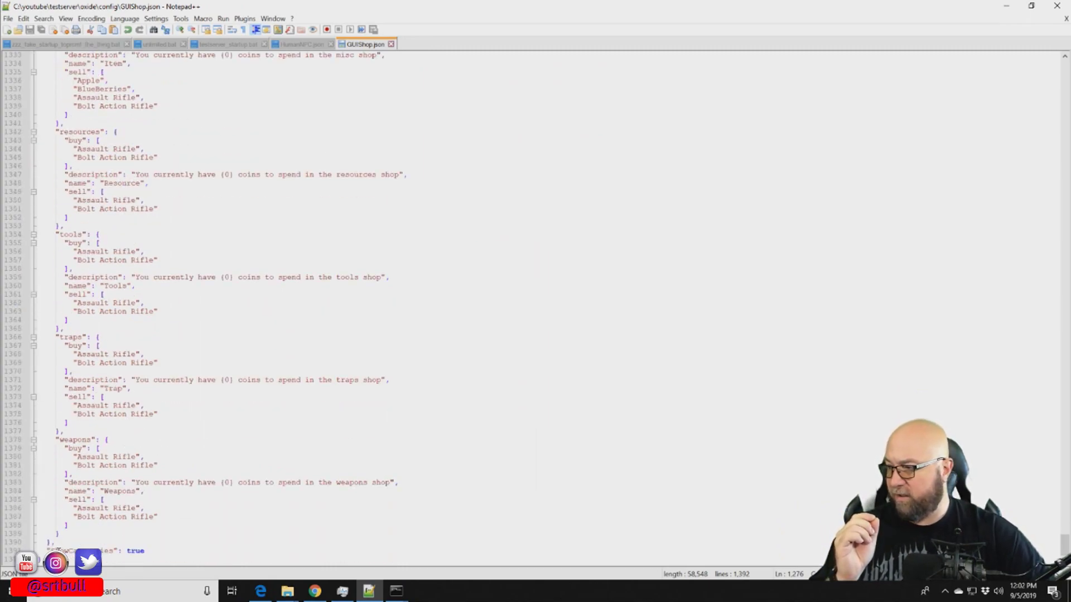
- Select the last setting key in GUIShop.json, then view the shop's Items and Attire tabs
{"action": "left_click", "coordinate": [90, 550]}
{"action": "double_click", "coordinate": [114, 551]}
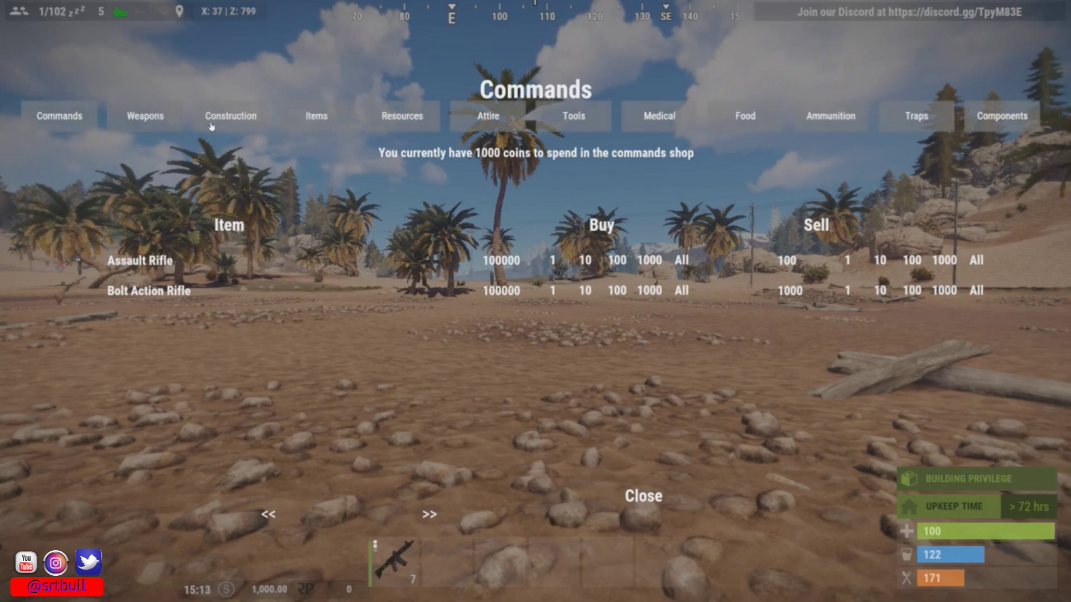
{"action": "left_click", "coordinate": [315, 121]}
{"action": "left_click", "coordinate": [480, 120]}
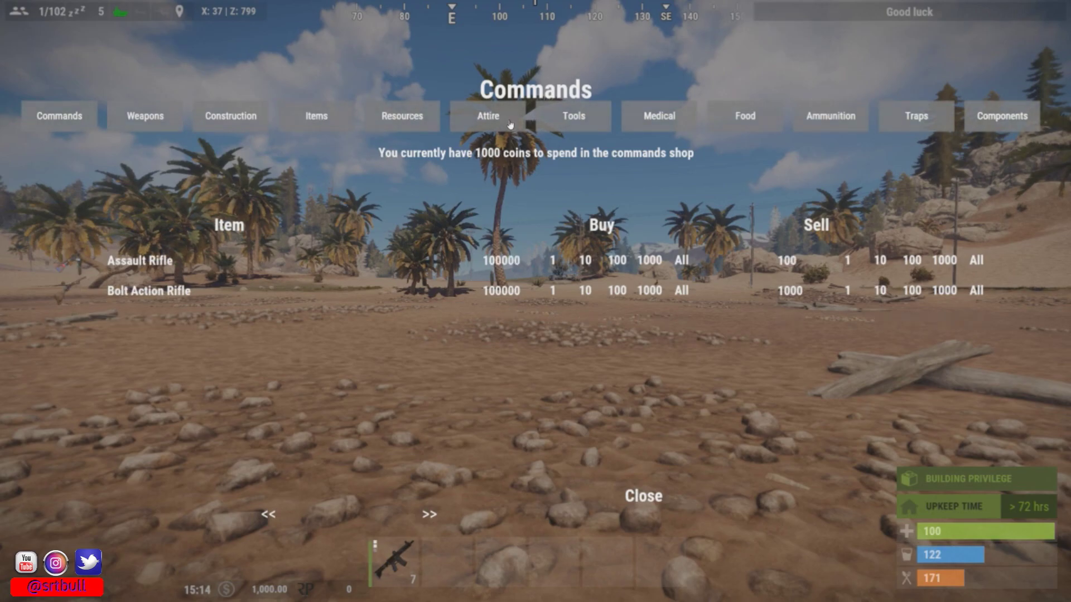